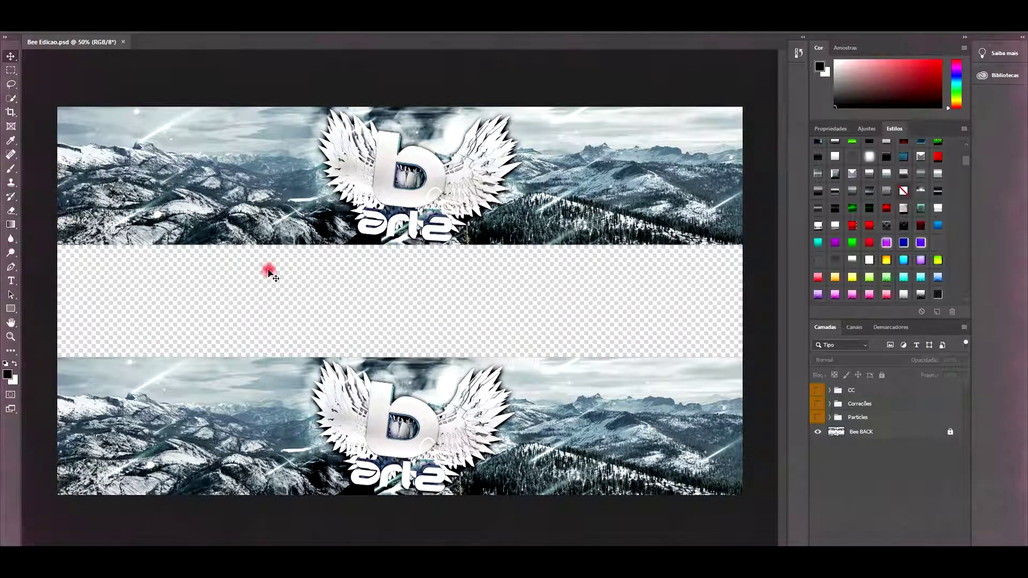
Open the anime sunset scenery image, leaving its colour profile as is
click(59, 28)
click(83, 143)
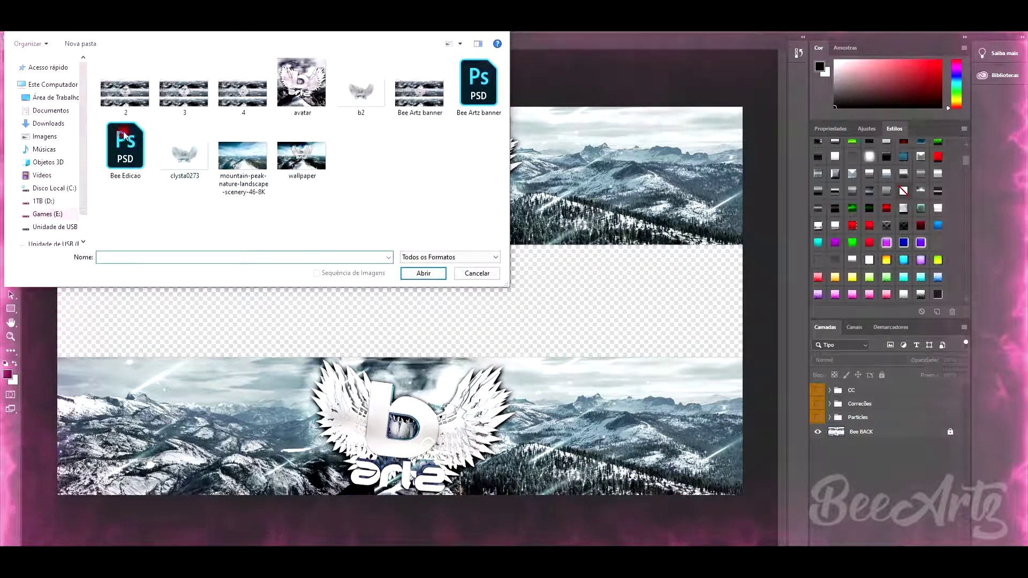
click(54, 97)
double_click(292, 102)
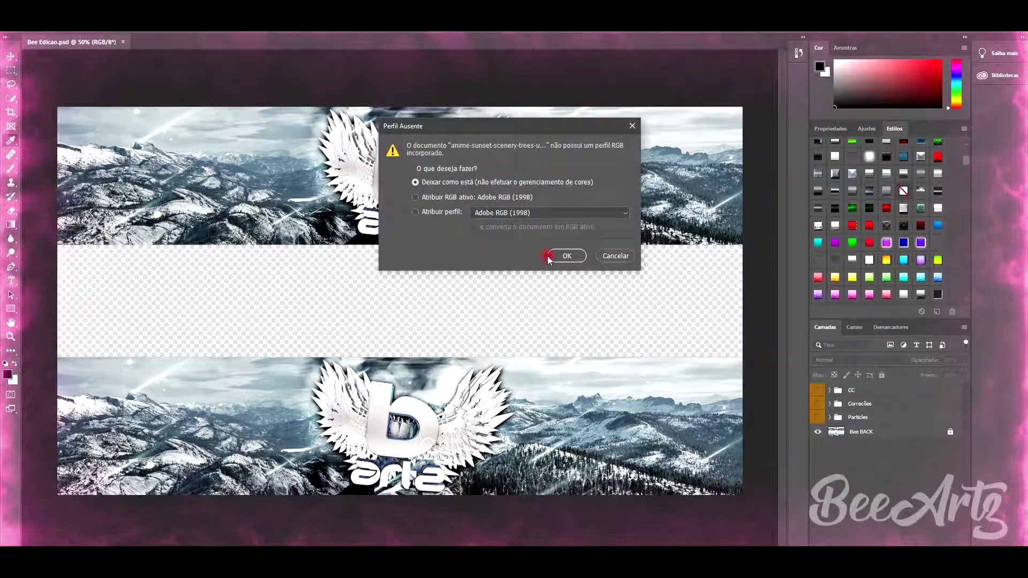
click(550, 257)
Open the anime maid girl image unmanaged and spot-heal the red petal at lower left
click(59, 28)
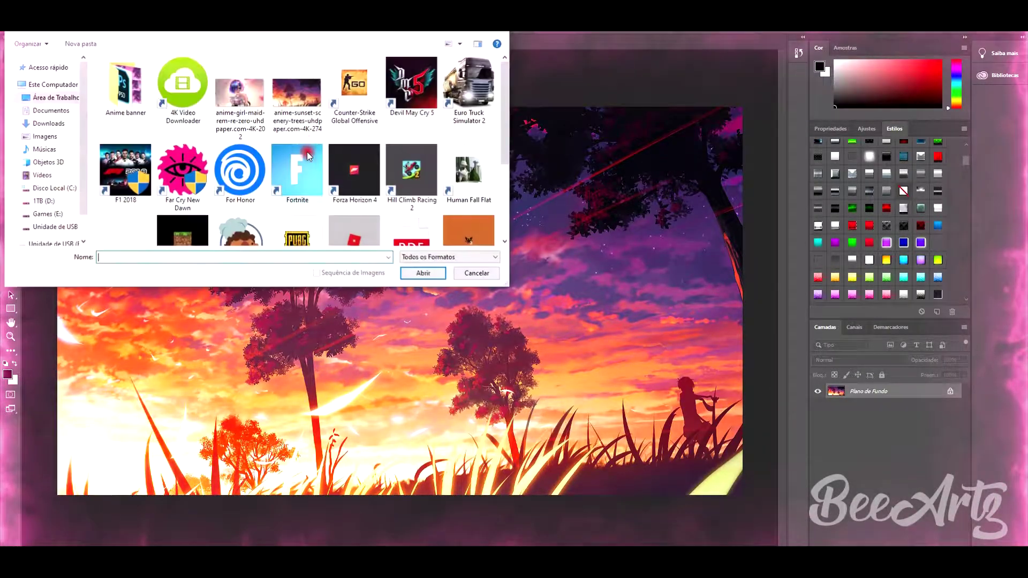
click(241, 102)
click(424, 271)
click(569, 254)
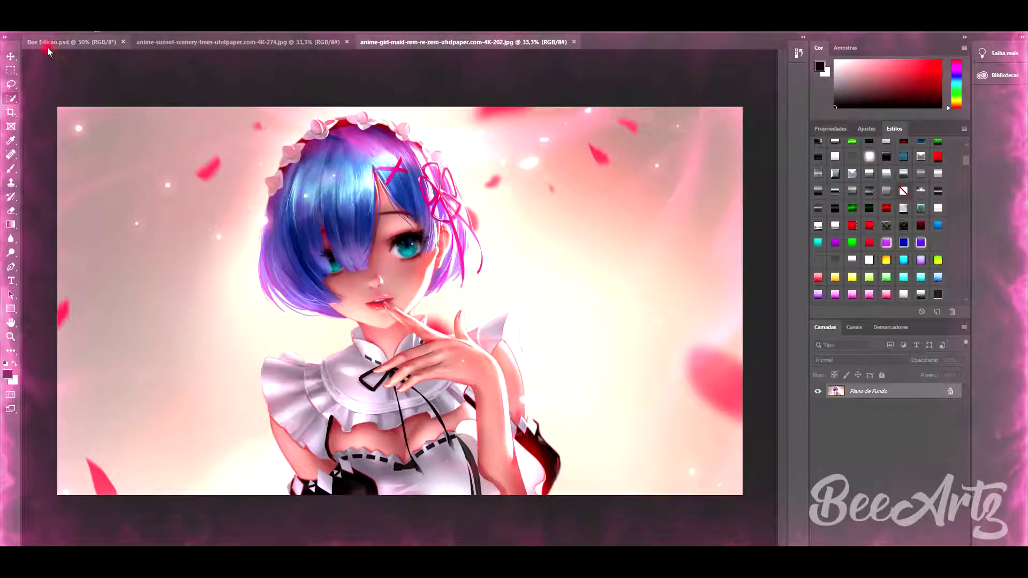
click(116, 245)
Unlock the background as Camada 0 and delete the pink background left of the maid
click(937, 392)
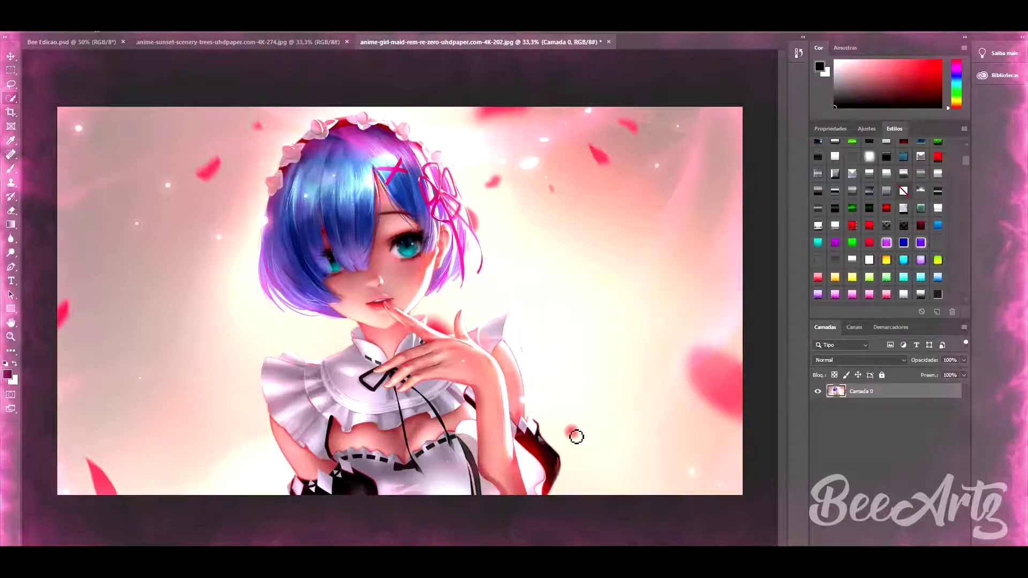
mouse_move(270, 445)
mouse_down()
mouse_move(251, 375)
mouse_move(264, 356)
mouse_move(111, 82)
mouse_up()
drag(359, 128, 322, 132)
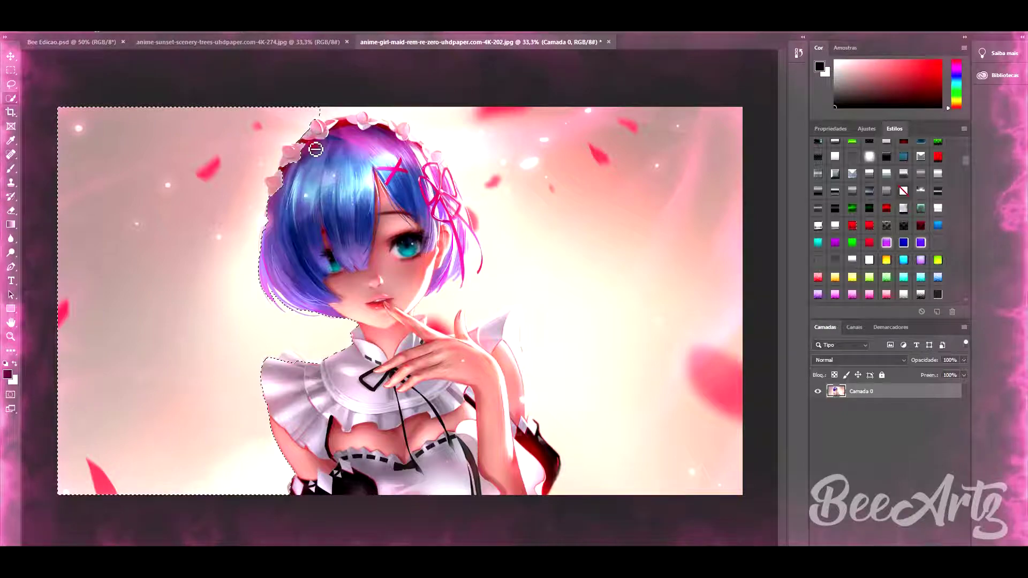
drag(321, 132, 279, 187)
drag(275, 228, 305, 377)
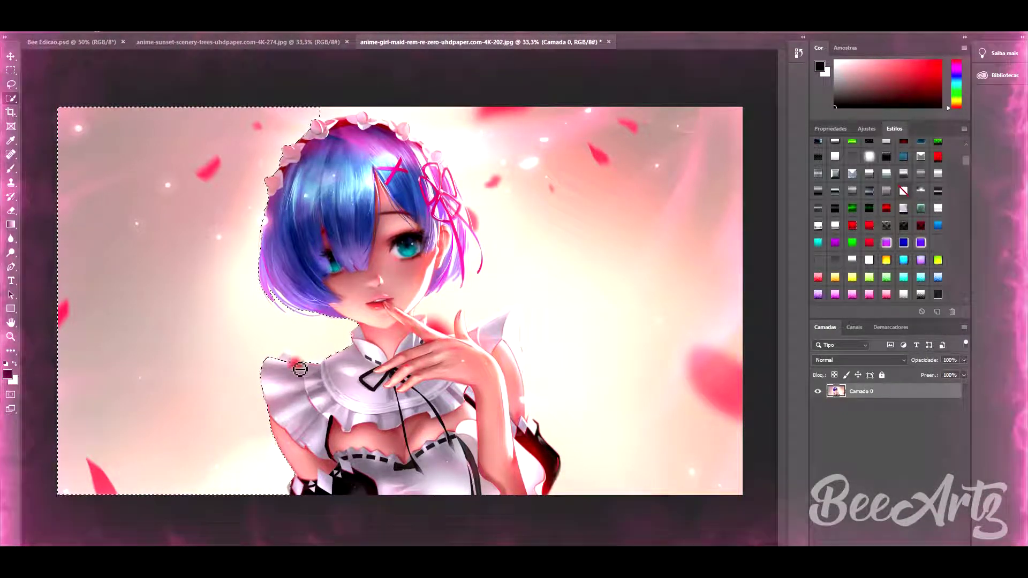
key(Delete)
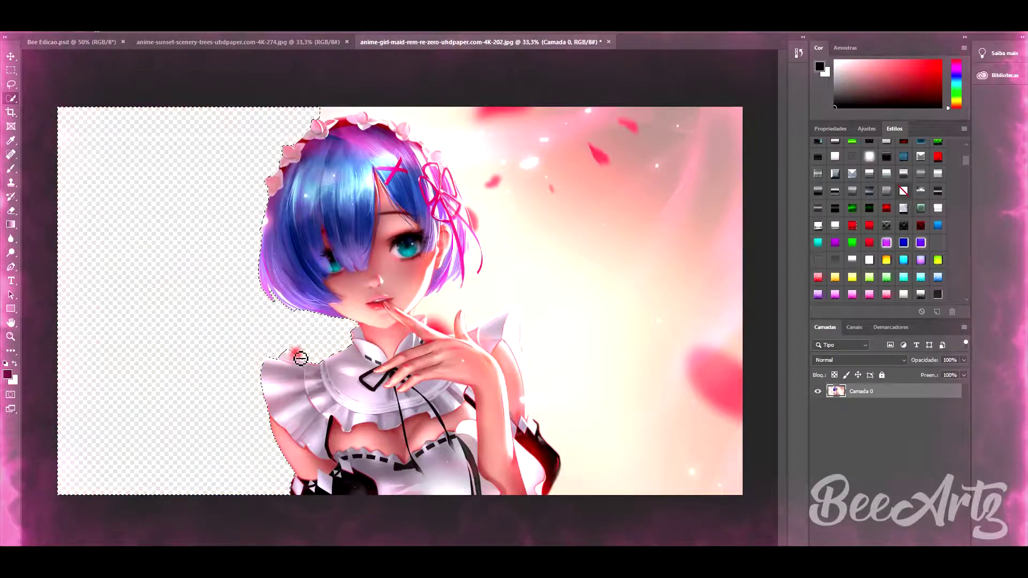
Delete the background right of the maid, then select the leftover patch above the headdress
mouse_move(515, 268)
mouse_down()
mouse_move(530, 321)
mouse_move(434, 279)
mouse_up()
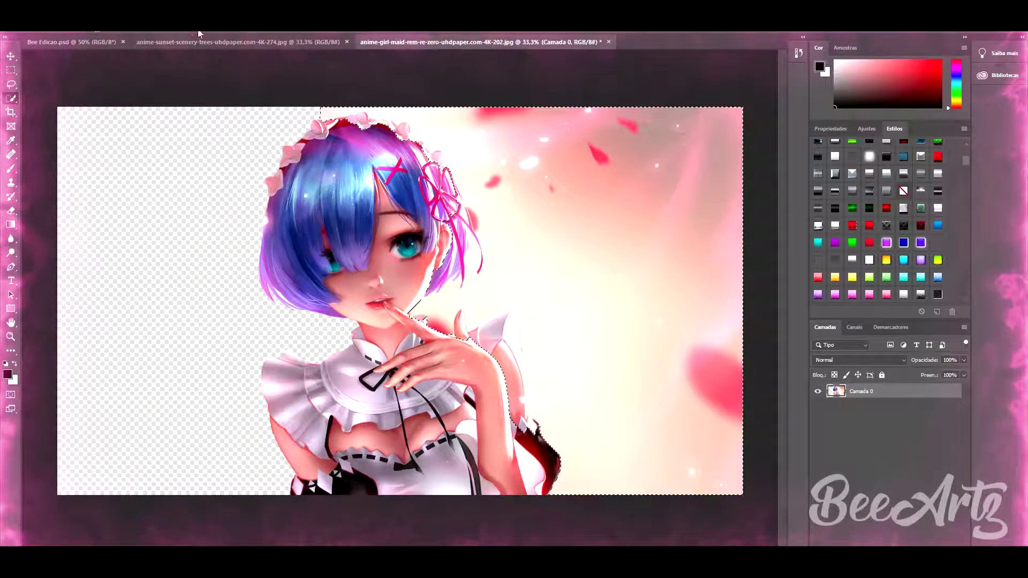
drag(365, 124, 449, 181)
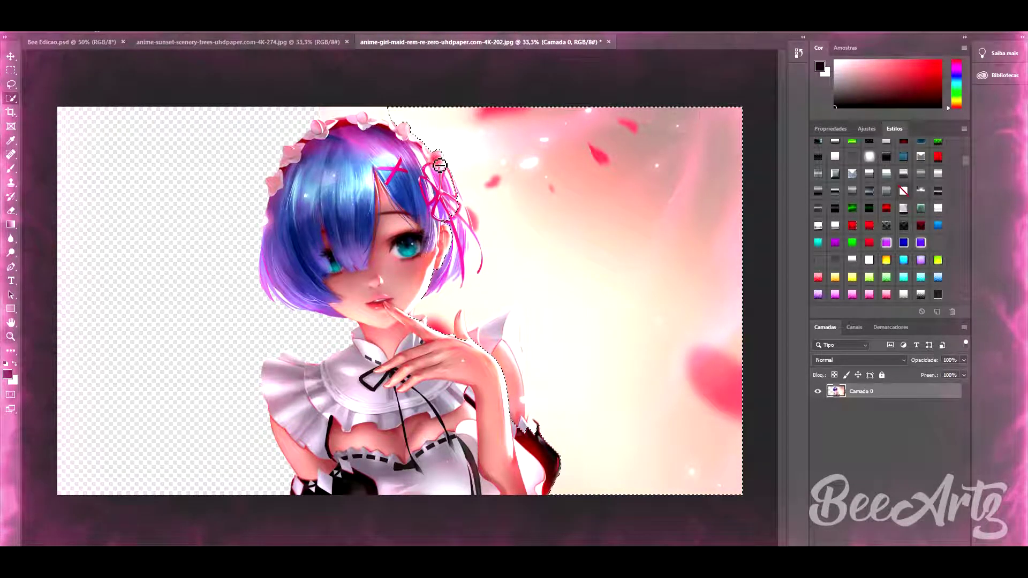
mouse_move(462, 256)
mouse_down()
mouse_move(460, 284)
mouse_move(509, 369)
mouse_up()
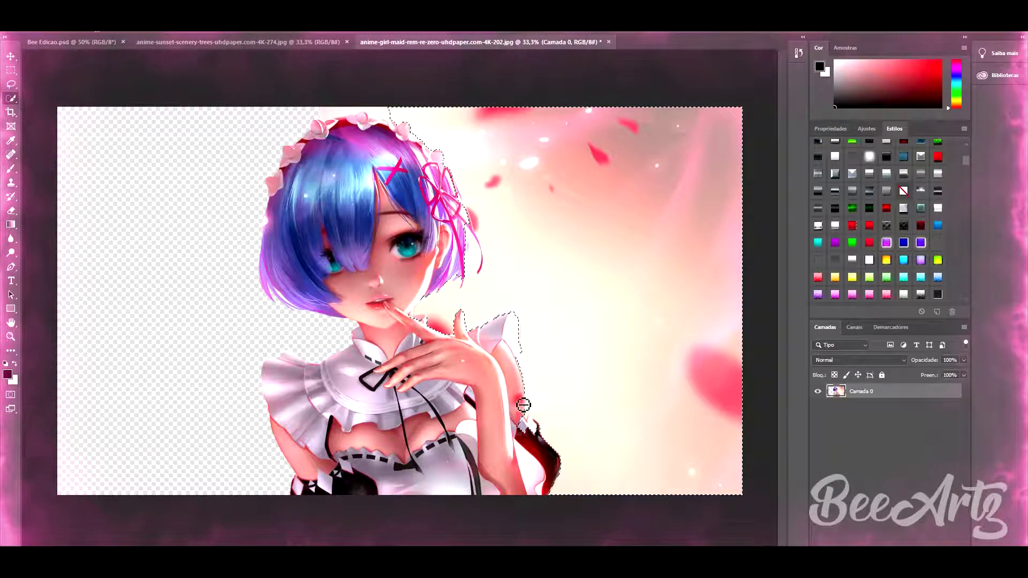
drag(521, 406, 524, 437)
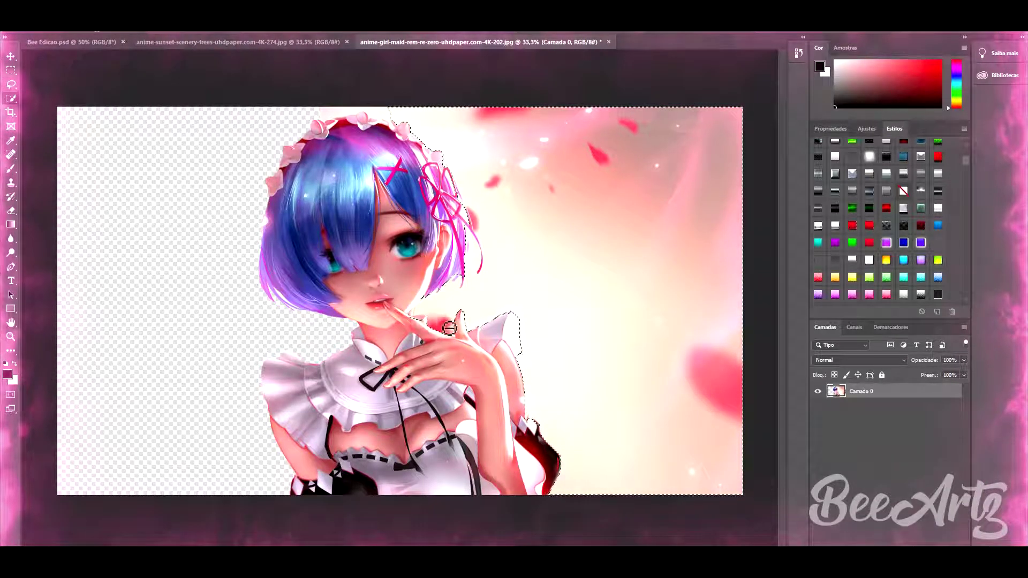
key(Delete)
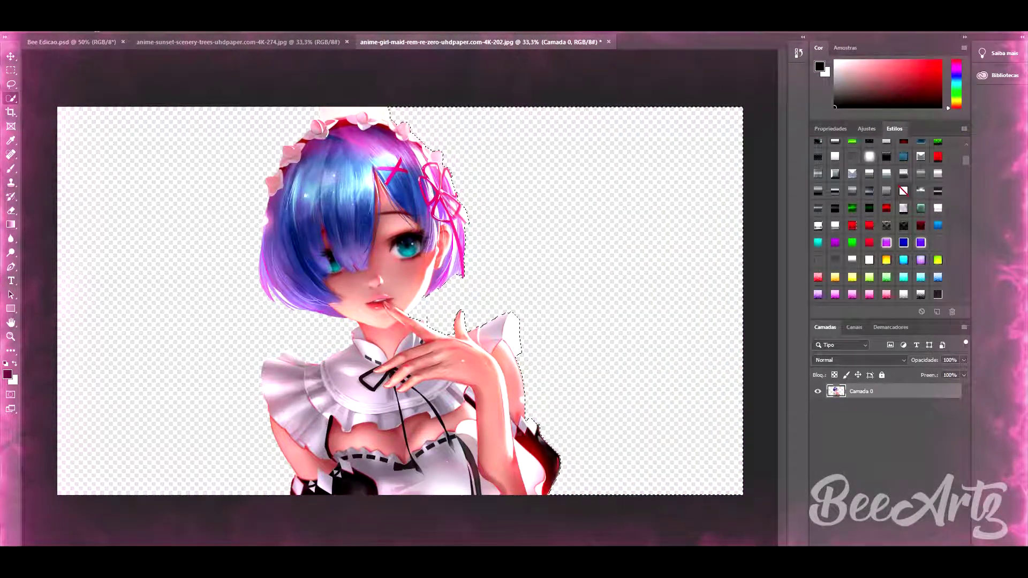
drag(332, 113, 390, 117)
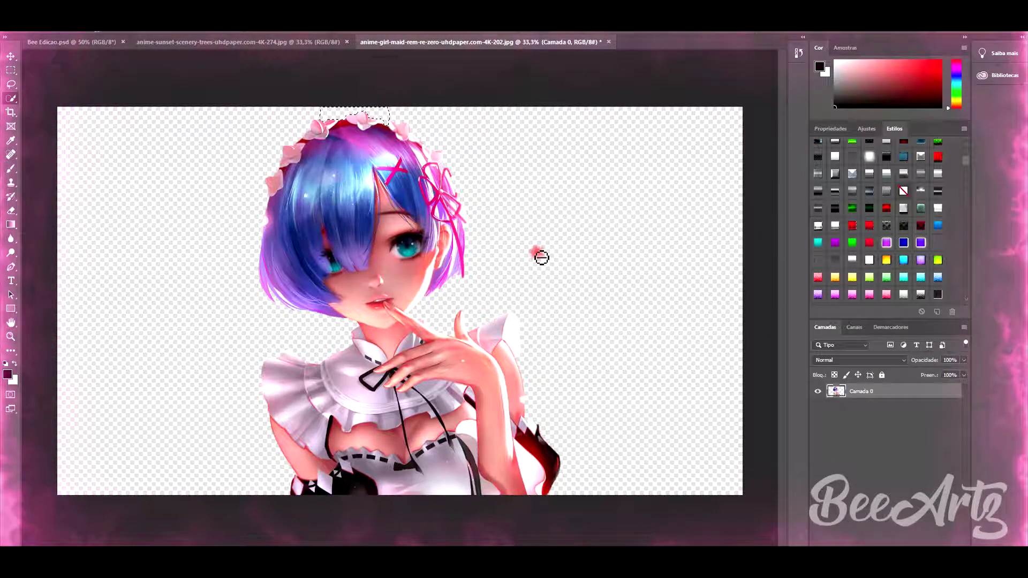
double_click(912, 392)
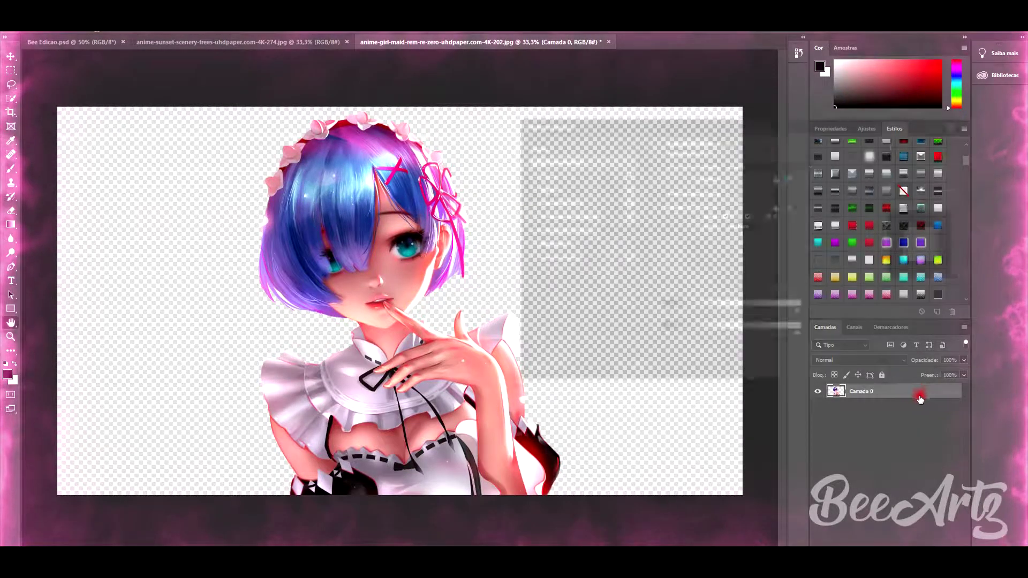
Give Camada 0 a drop shadow with spread 3 and a 2 px magenta centre stroke
click(552, 258)
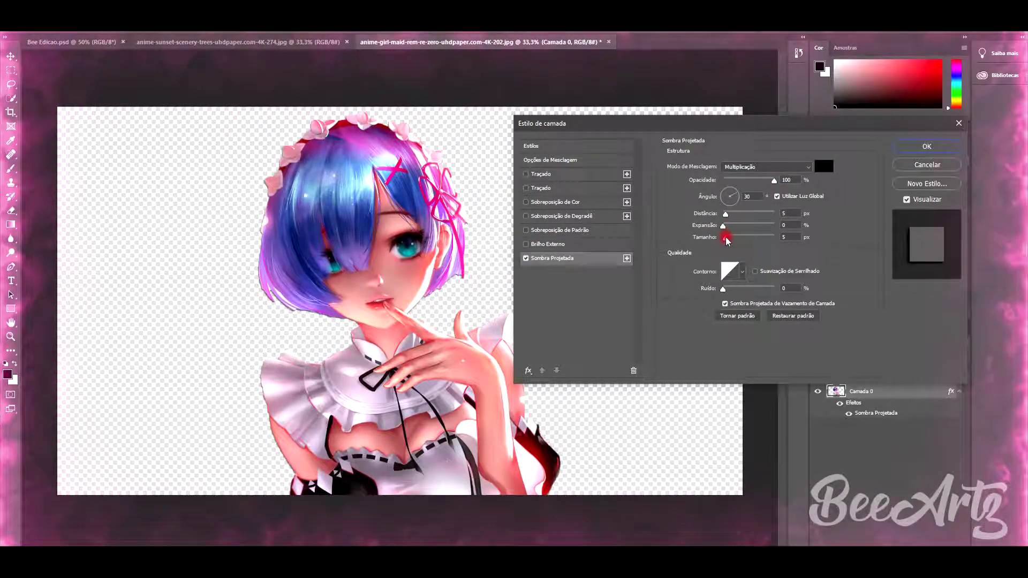
drag(723, 226, 724, 226)
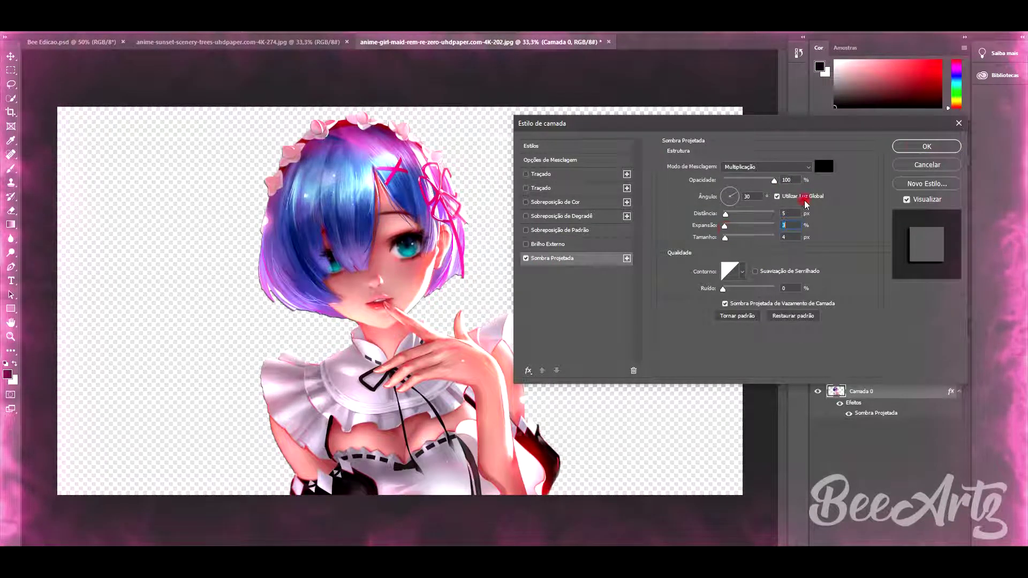
click(541, 188)
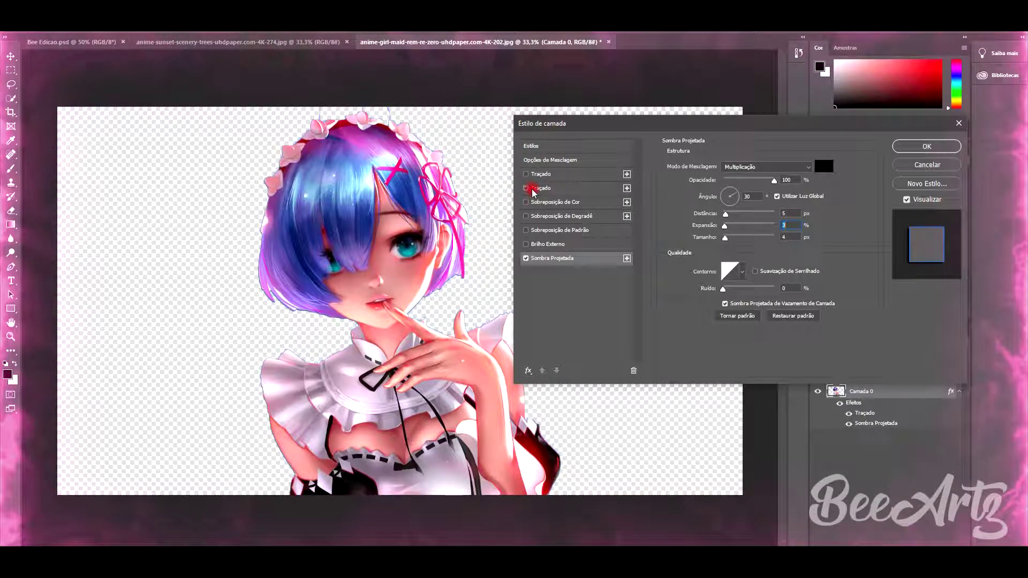
click(685, 243)
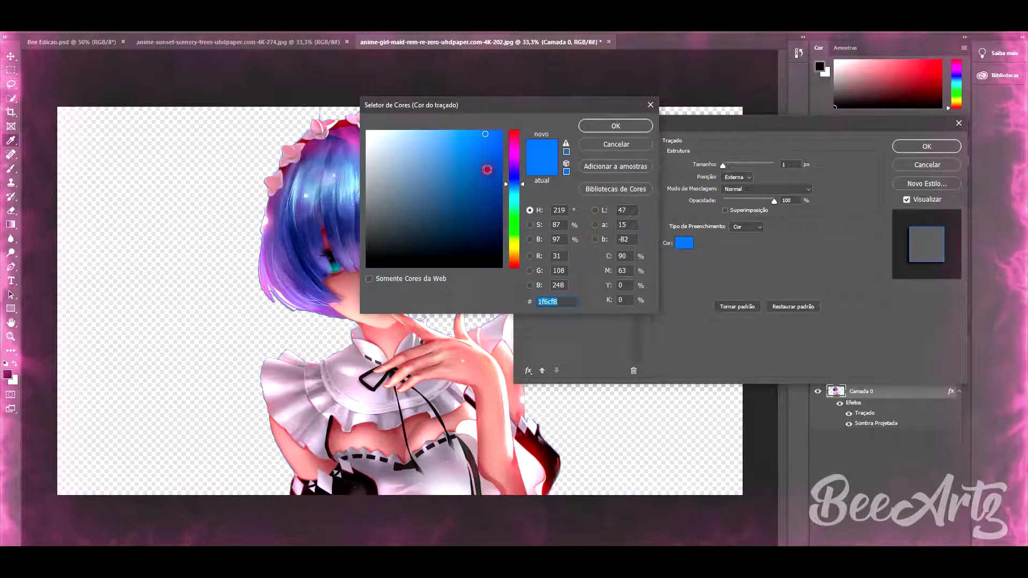
click(513, 156)
click(616, 126)
drag(722, 166, 725, 165)
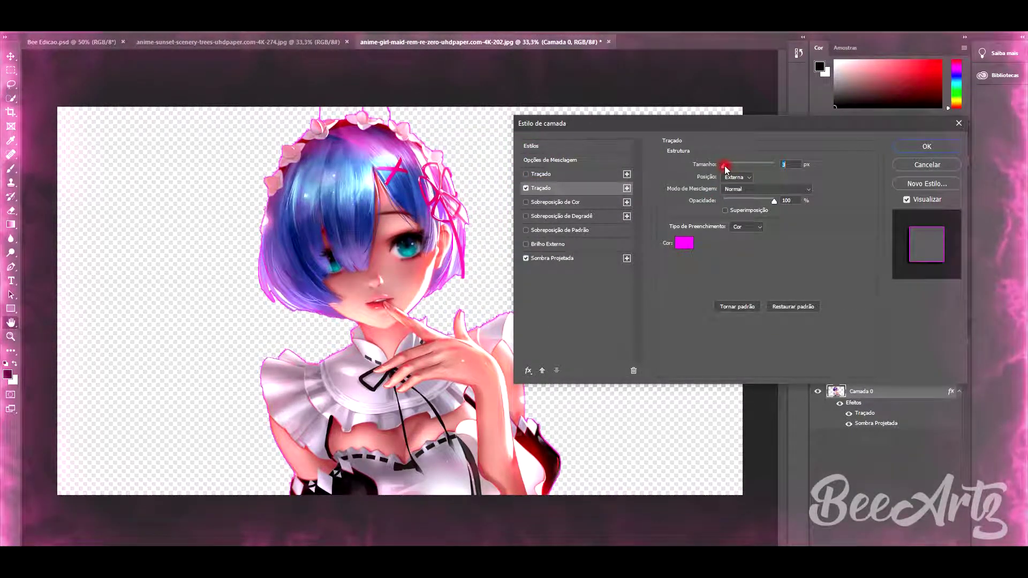
click(737, 177)
click(733, 204)
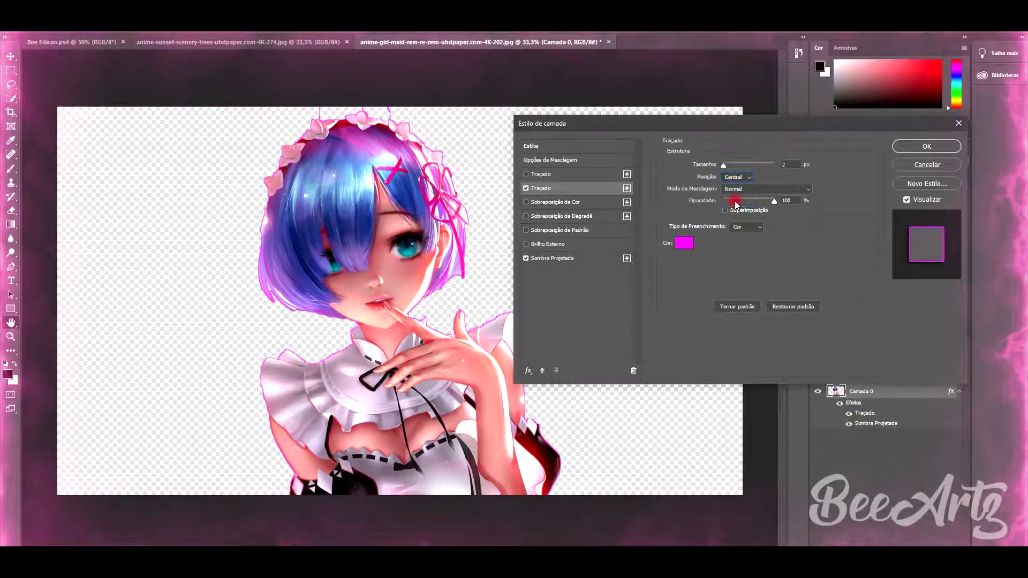
key(Return)
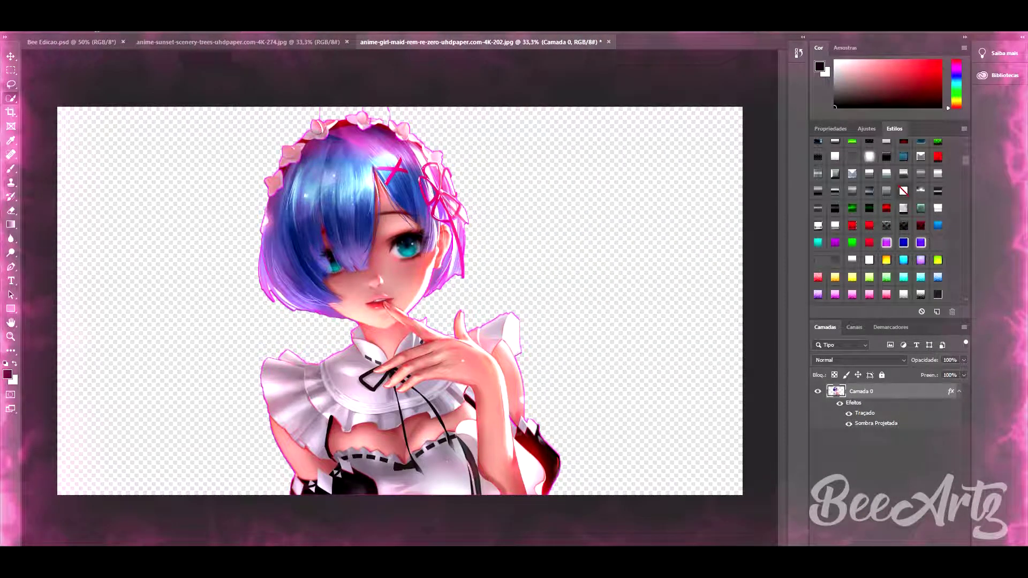
Dismiss the adjustments warning and collapse Camada 0's effects list
click(91, 27)
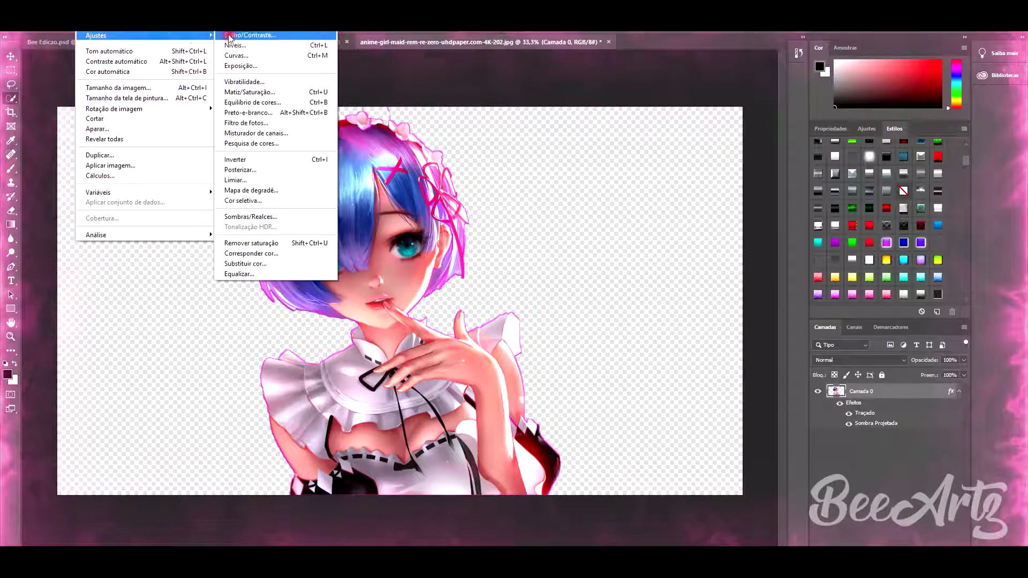
click(229, 35)
click(497, 211)
click(959, 391)
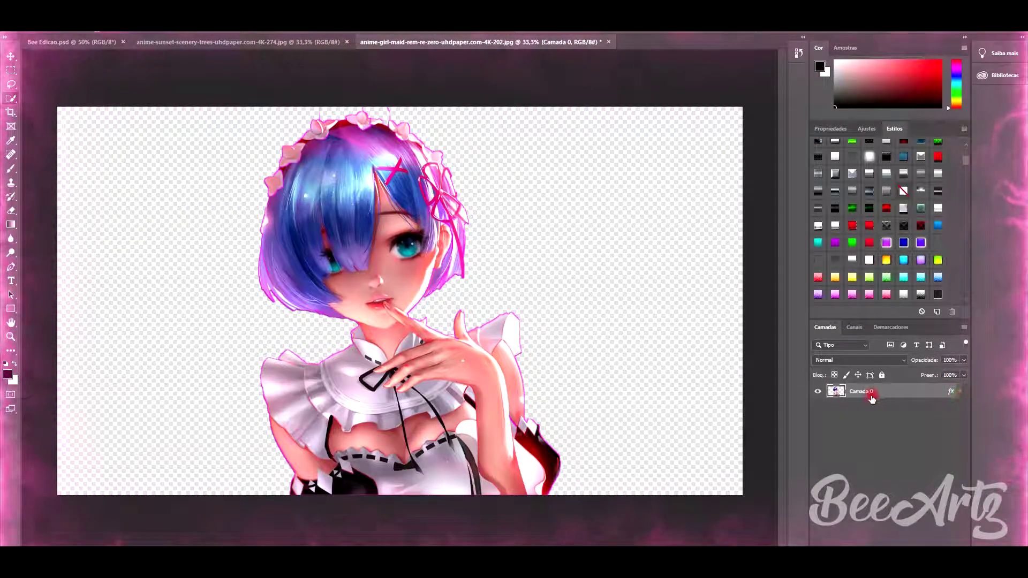
right_click(872, 391)
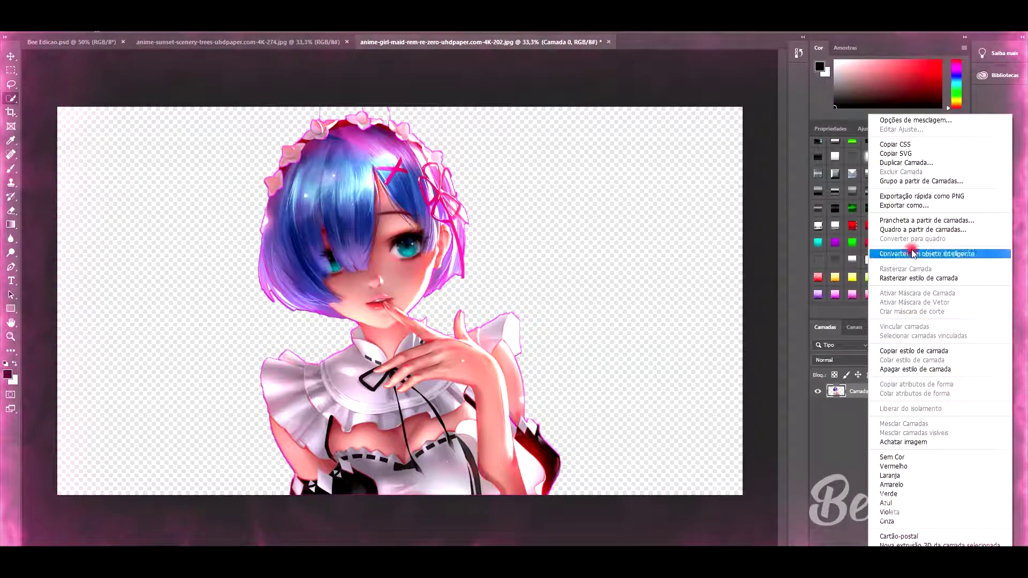
Duplicate Camada 0 into Bee Edicao.psd
click(905, 166)
click(504, 199)
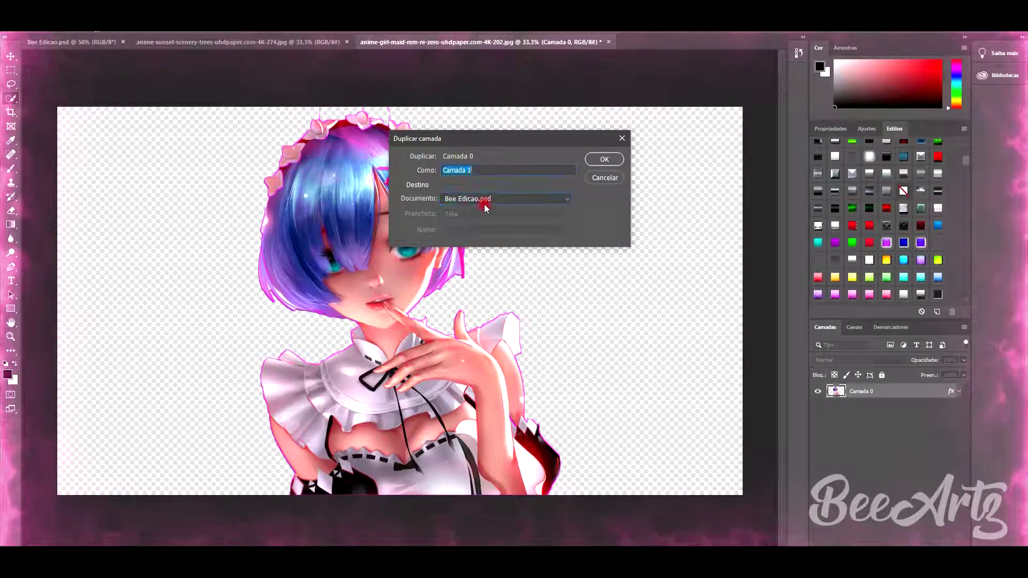
key(Return)
Scale the copied maid down to fit the banner's middle band
click(88, 42)
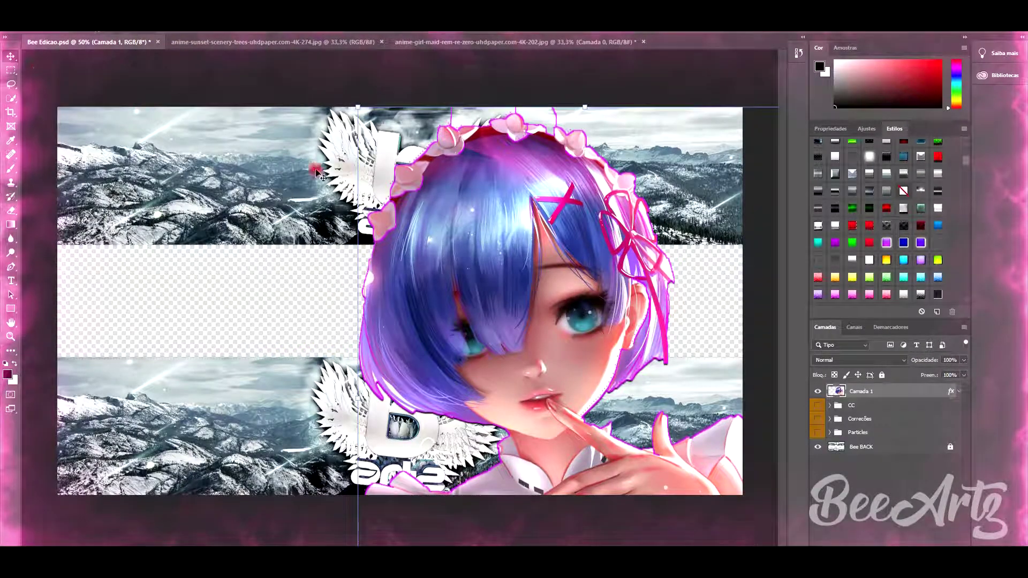
key(ctrl+t)
mouse_move(413, 107)
mouse_down()
mouse_move(599, 403)
mouse_move(382, 306)
mouse_move(369, 343)
mouse_up()
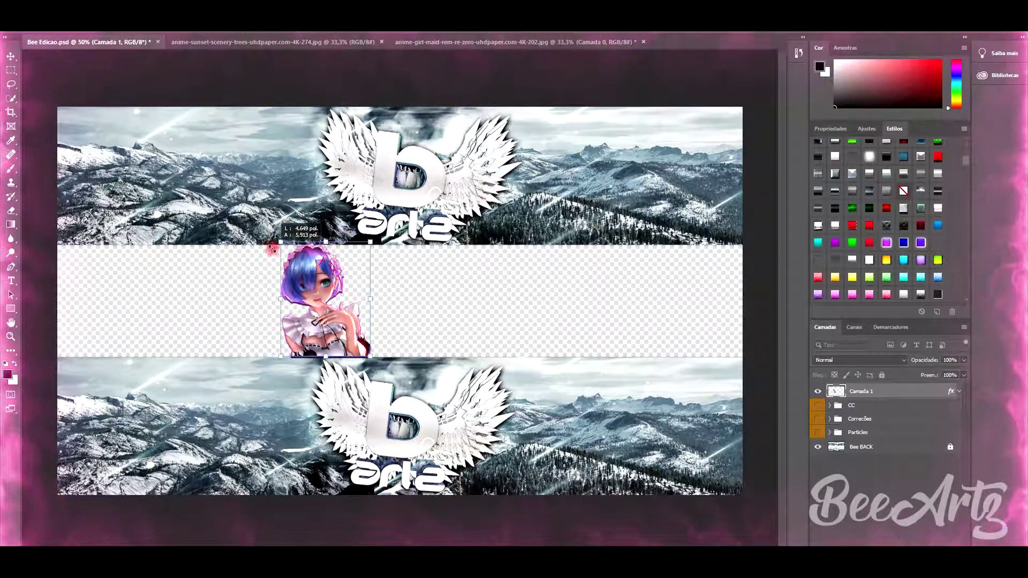
click(573, 45)
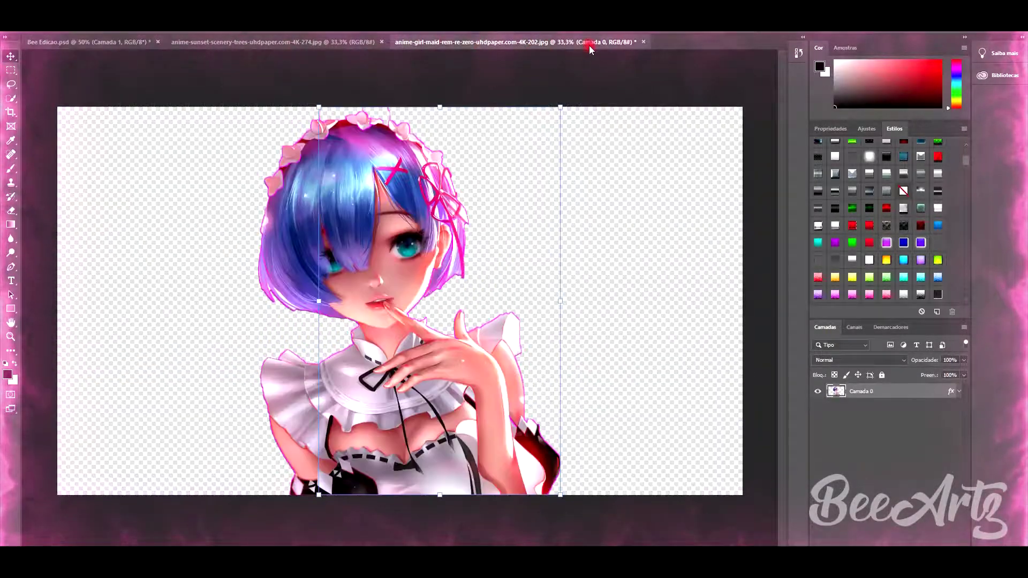
Close the maid image without saving and bring up the sunset image
click(643, 42)
click(511, 216)
click(291, 43)
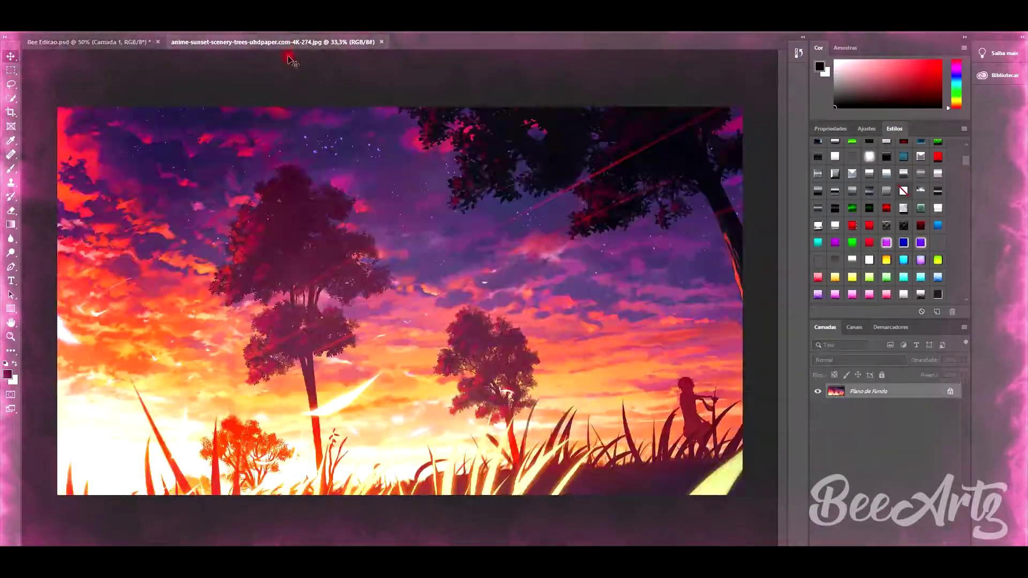
Set the sunset's Brilho/Contraste to brightness 20 and contrast -18
click(115, 26)
click(241, 35)
drag(479, 170, 458, 203)
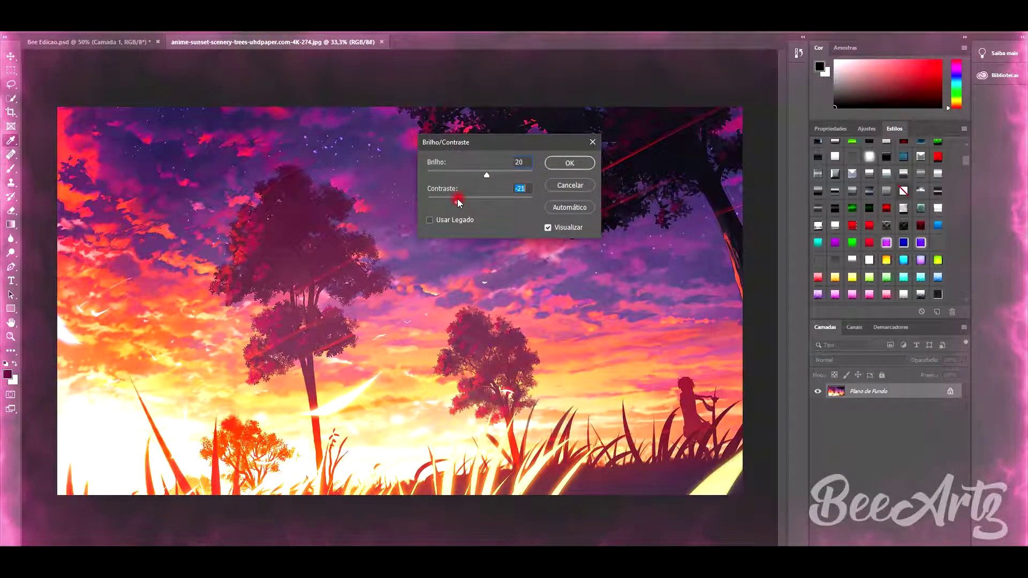
click(570, 161)
Boost the sunset image's Vibratilidade
click(115, 26)
mouse_move(144, 35)
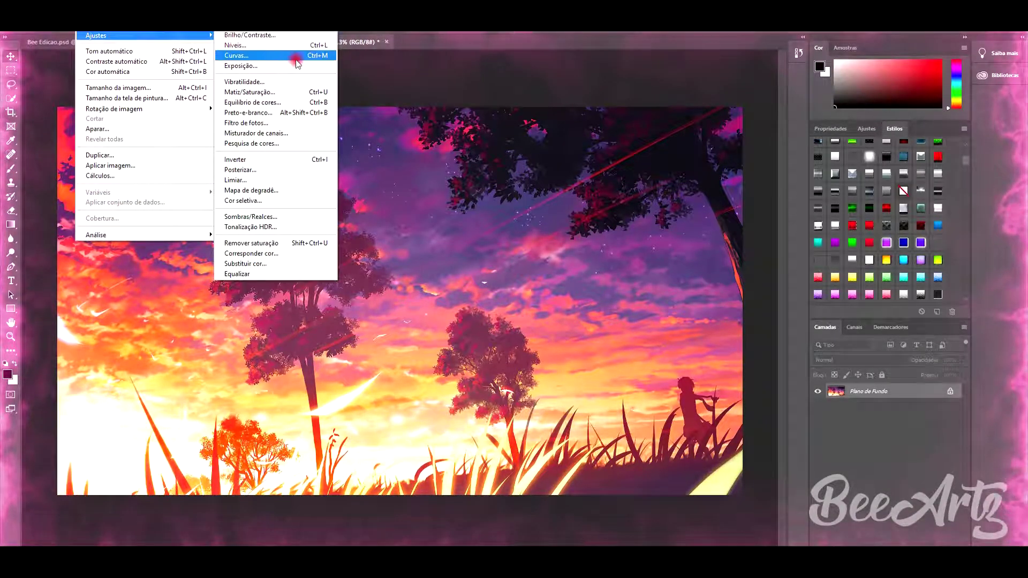
click(245, 82)
drag(484, 184, 497, 188)
click(569, 169)
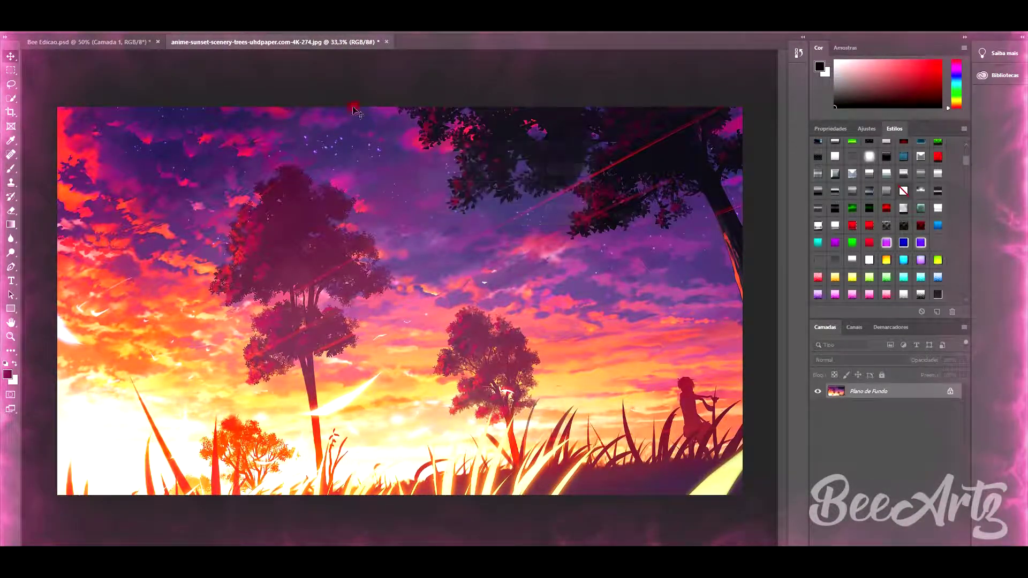
Apply a Violeta photo filter at 51% density and unlock the background as Camada 0
click(114, 26)
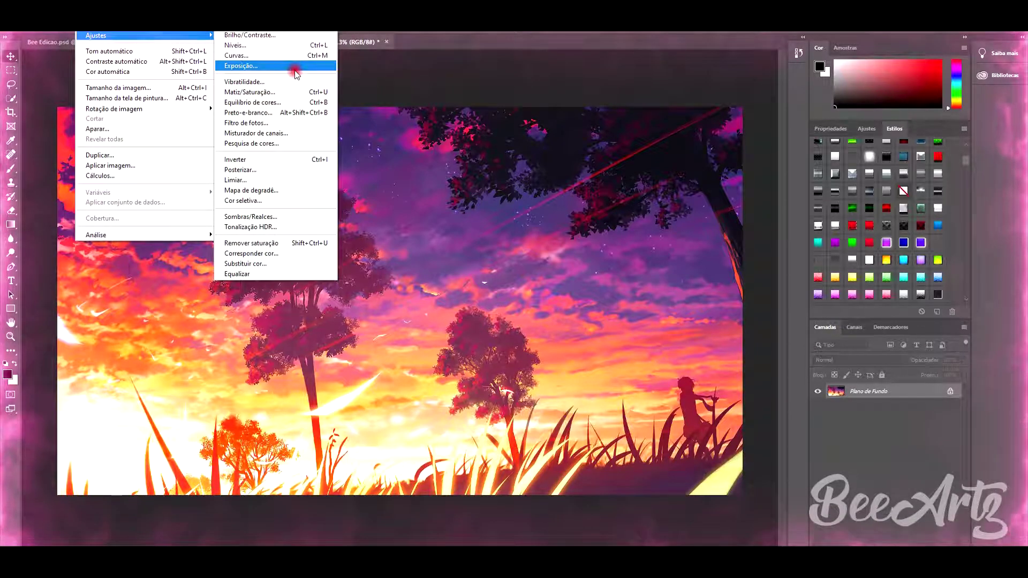
click(279, 125)
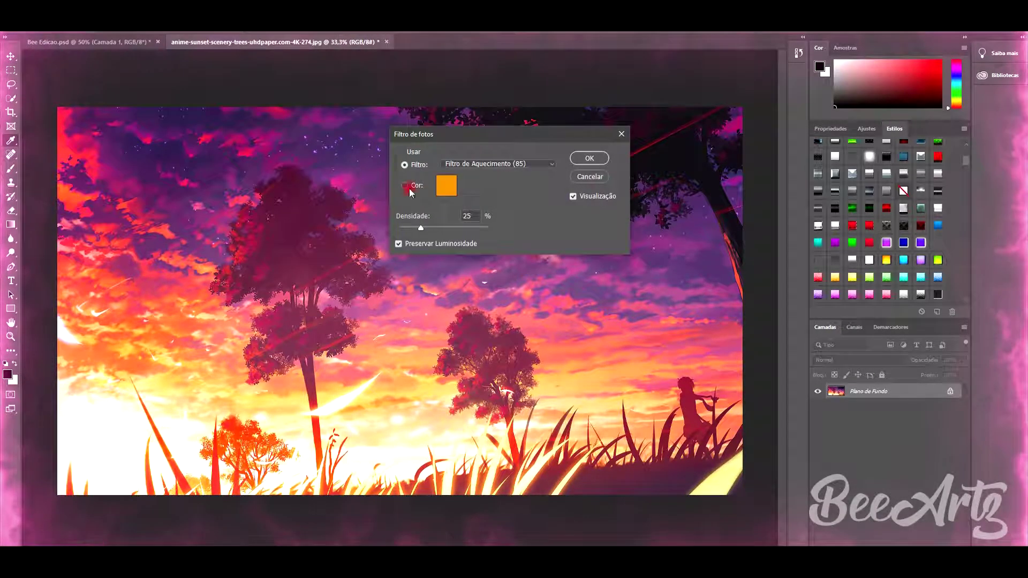
click(487, 172)
click(466, 293)
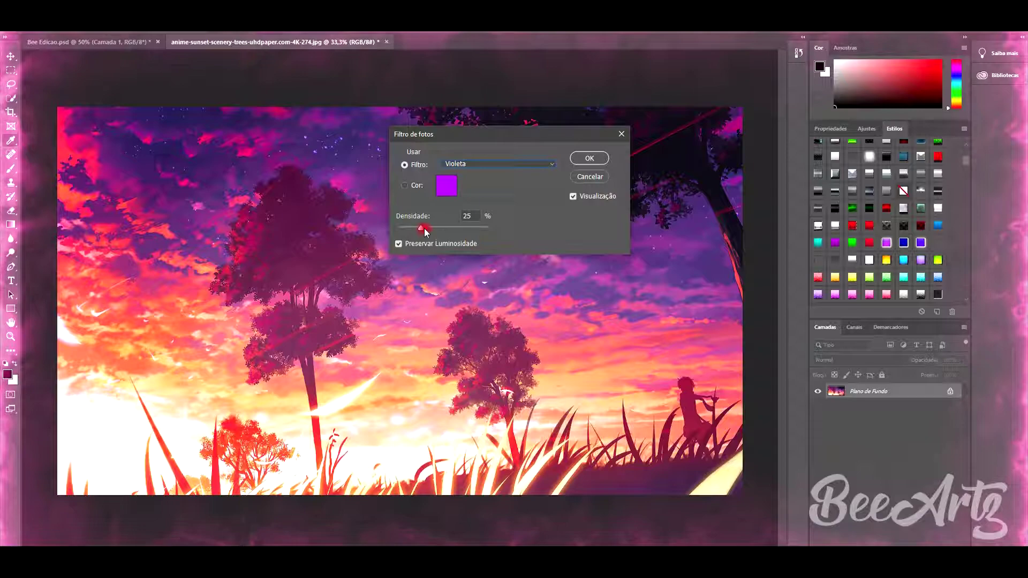
drag(423, 229, 445, 234)
key(Return)
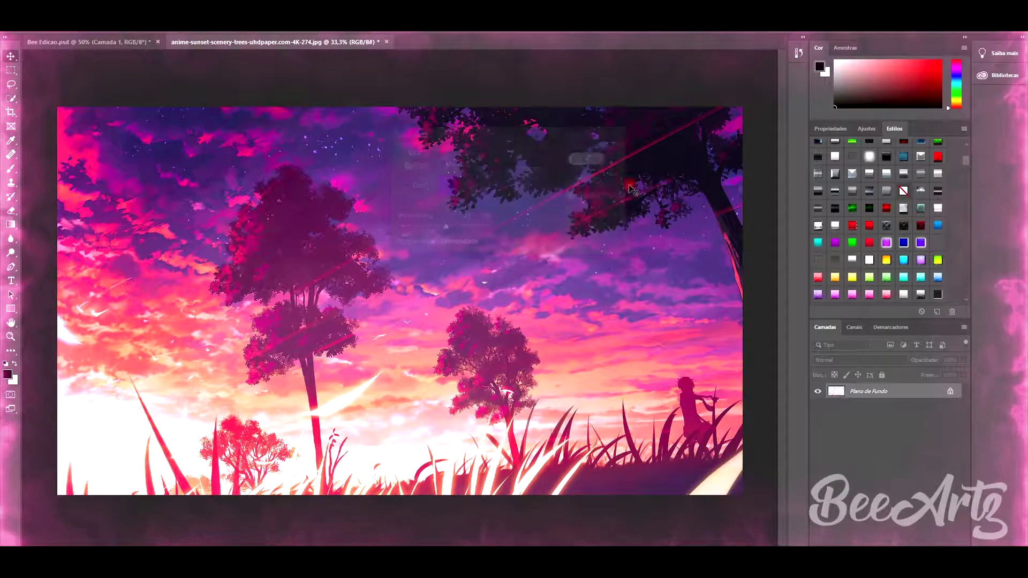
click(950, 391)
right_click(914, 393)
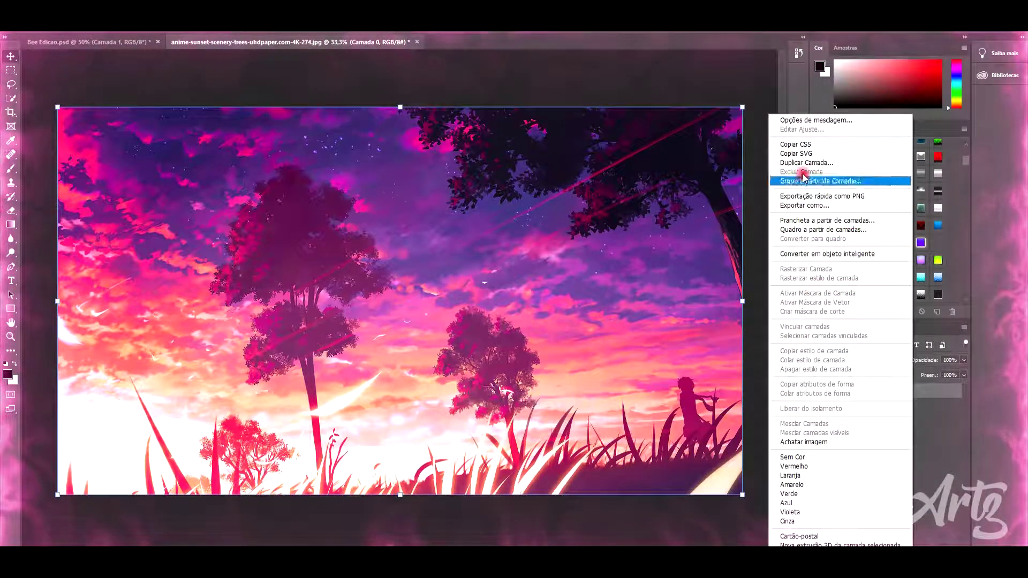
Duplicate the sunset layer into Bee Edicao.psd and place it below Bee BACK
click(836, 179)
click(504, 199)
click(604, 159)
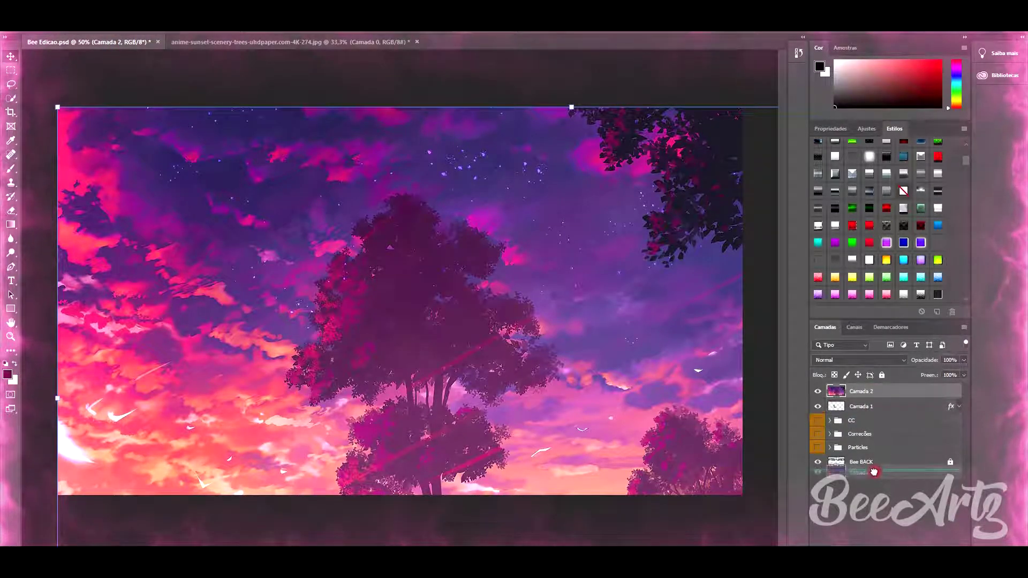
drag(873, 395, 856, 467)
Move the sunset behind the banner's middle band to frame the clouds
mouse_move(447, 123)
mouse_down()
mouse_move(447, 211)
mouse_move(335, 151)
mouse_move(428, 98)
mouse_move(360, 164)
mouse_move(325, 135)
mouse_up()
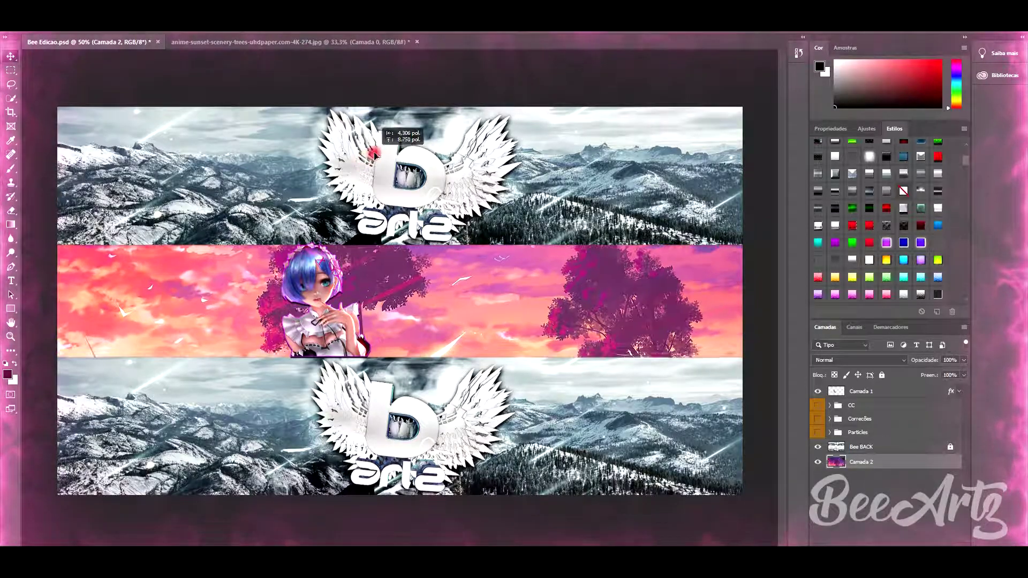
mouse_move(326, 135)
mouse_down()
mouse_move(331, 111)
mouse_move(136, 60)
mouse_up()
drag(287, 96, 281, 222)
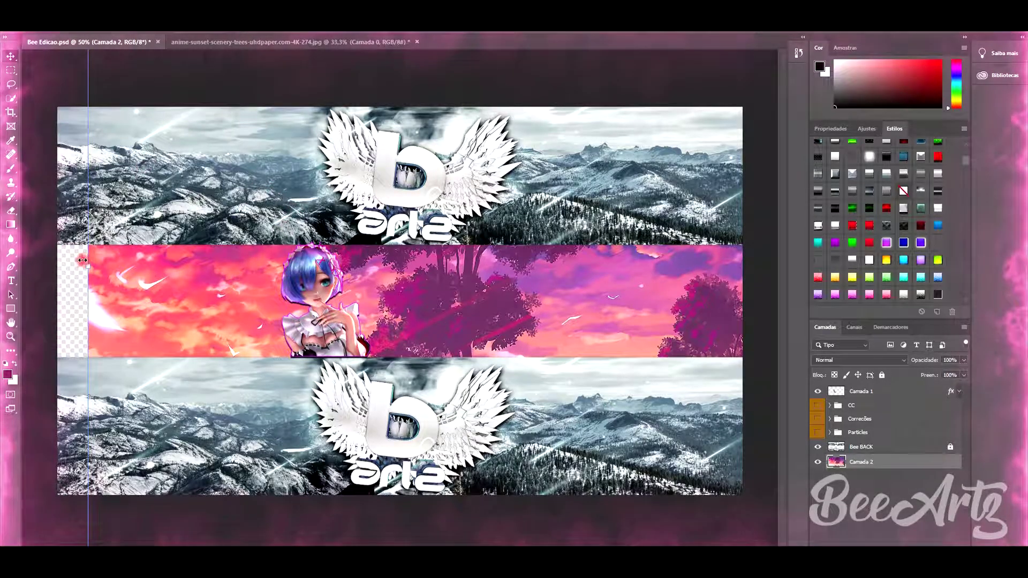
mouse_move(90, 74)
mouse_down()
mouse_move(202, 177)
mouse_move(165, 126)
mouse_up()
Resize the sunset to cover the whole middle band, showing trees and grass
key(ctrl+t)
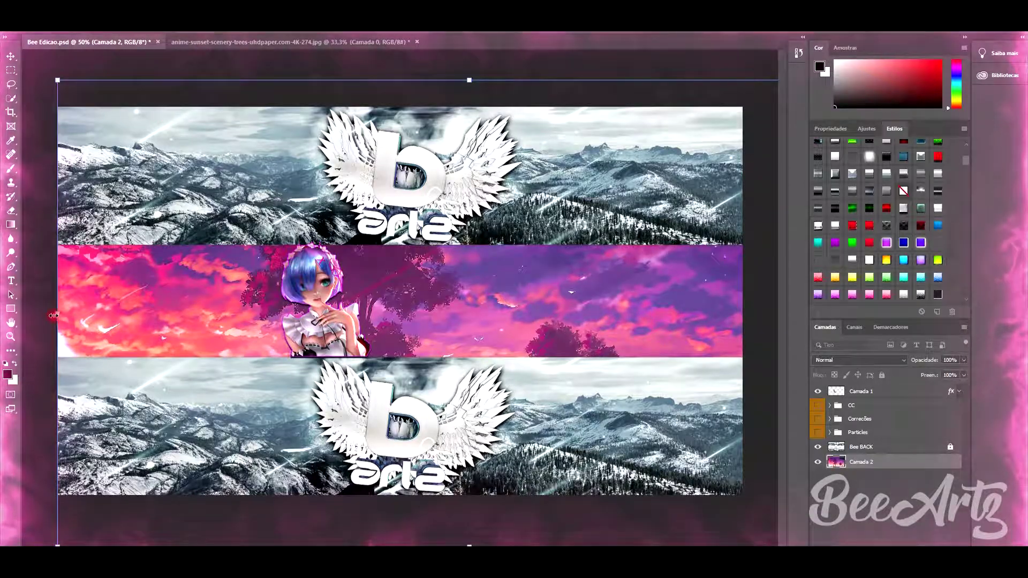
drag(91, 314, 86, 315)
mouse_move(323, 312)
mouse_down()
mouse_move(373, 218)
mouse_move(393, 215)
mouse_up()
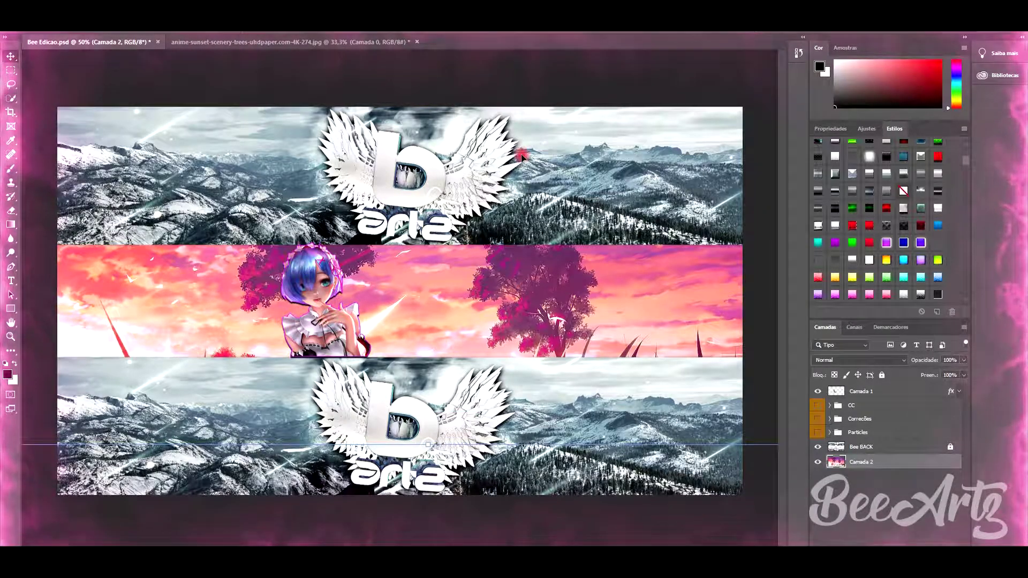
key(Up)
key(Up)
key(Up)
key(Up)
key(Up)
key(Up)
key(shift+Up)
key(shift+Up)
key(shift+Up)
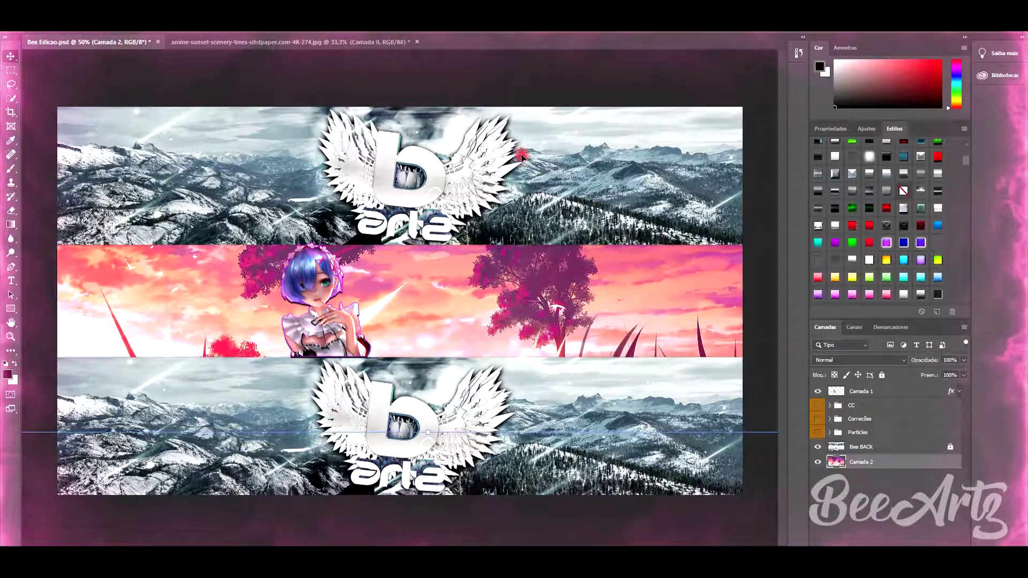
key(shift+Down)
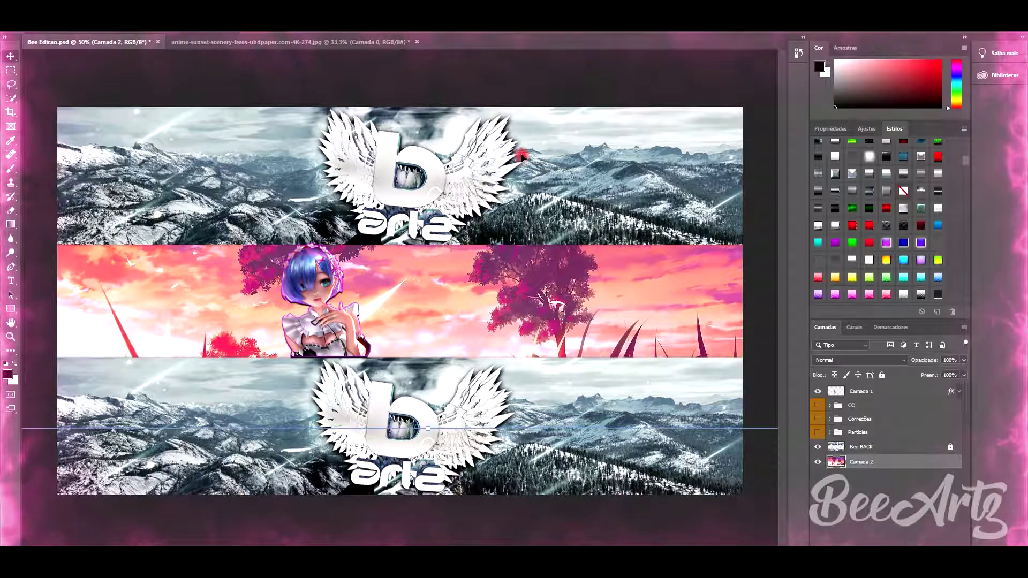
key(shift+Down)
click(204, 26)
mouse_move(220, 129)
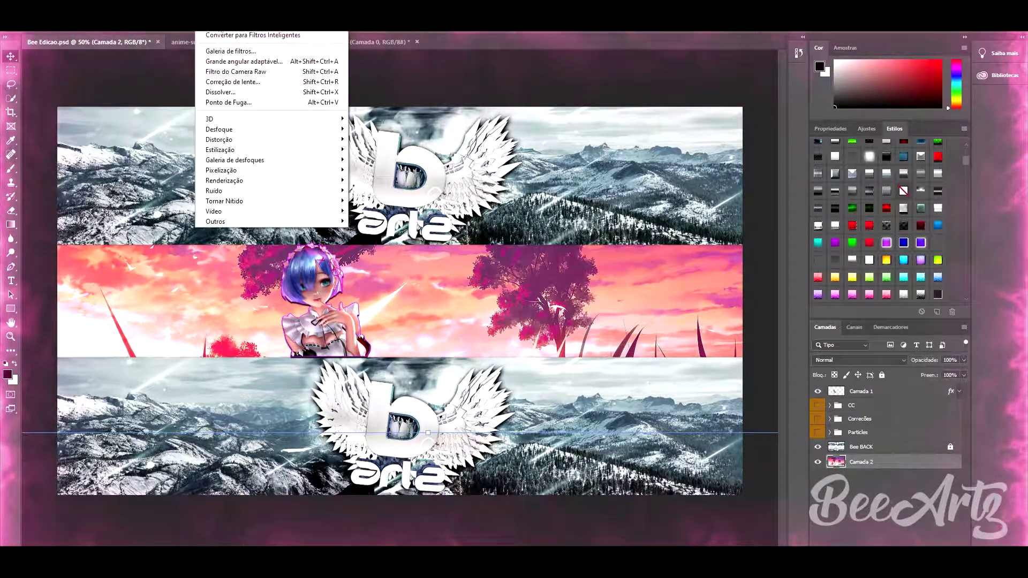
Apply a 3.0-pixel Desfoque Gaussiano to the sunset layer Camada 2
click(407, 202)
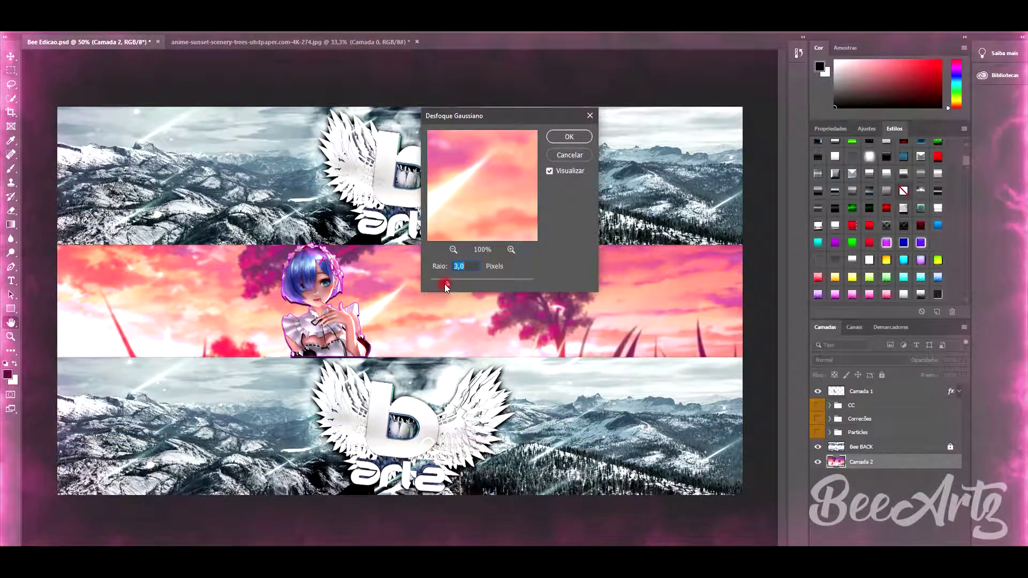
click(570, 137)
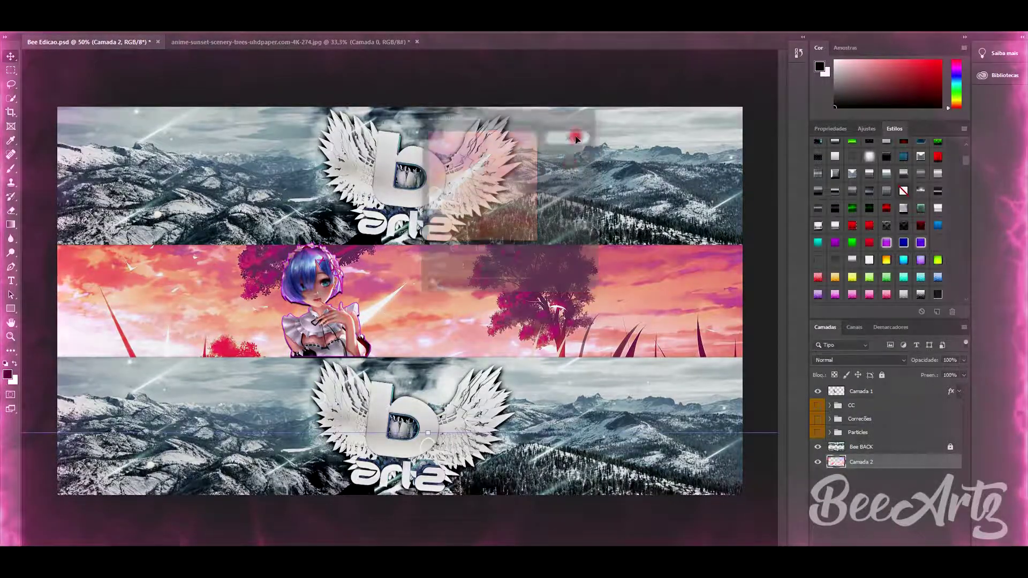